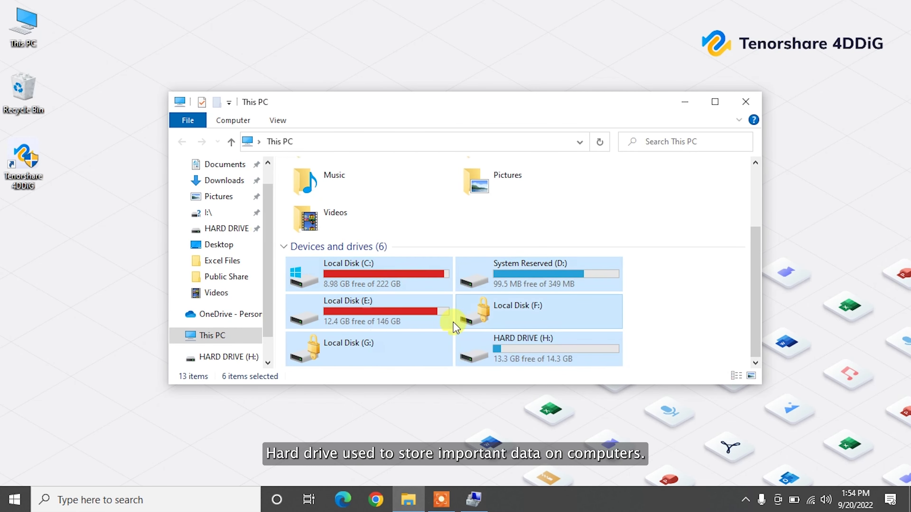
Close File Explorer and select Disk 2's 14.32 GB unallocated block in Disk Management
click(745, 102)
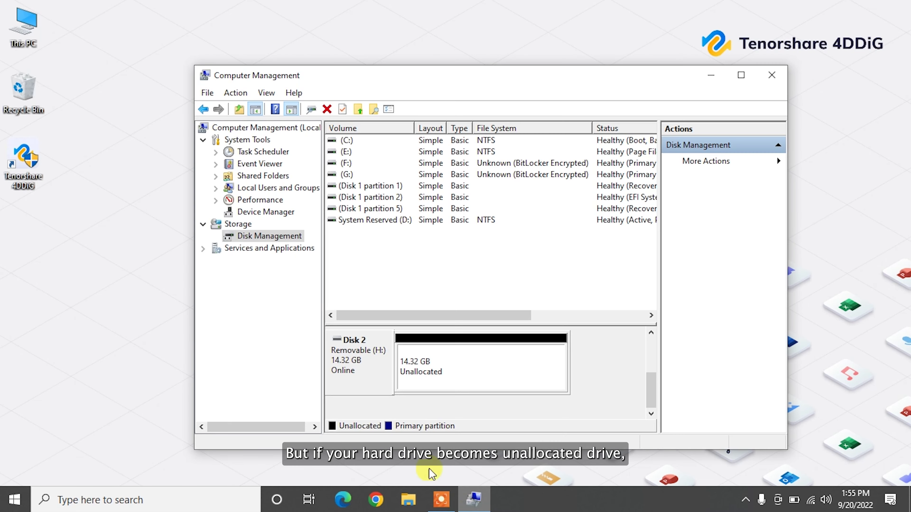
click(462, 369)
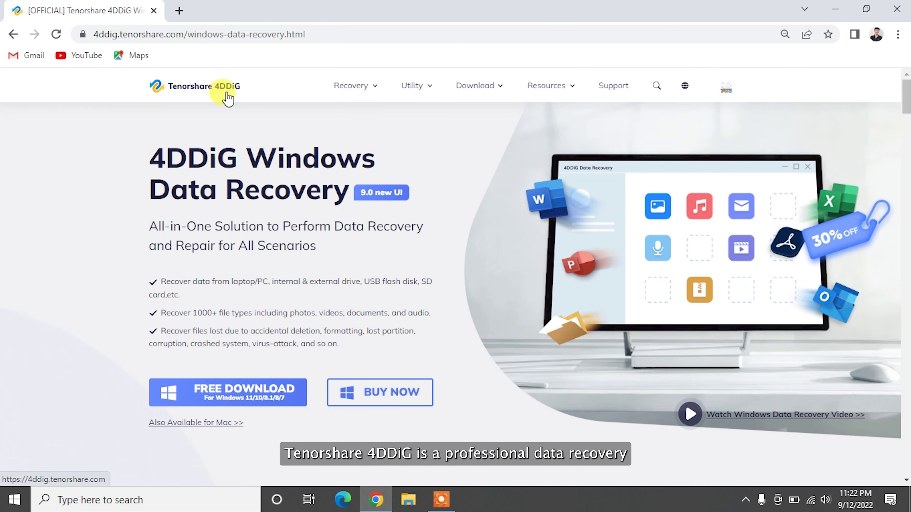
Highlight the 4DDiG Windows Data Recovery heading and scroll down the product page
drag(142, 159, 347, 189)
click(358, 204)
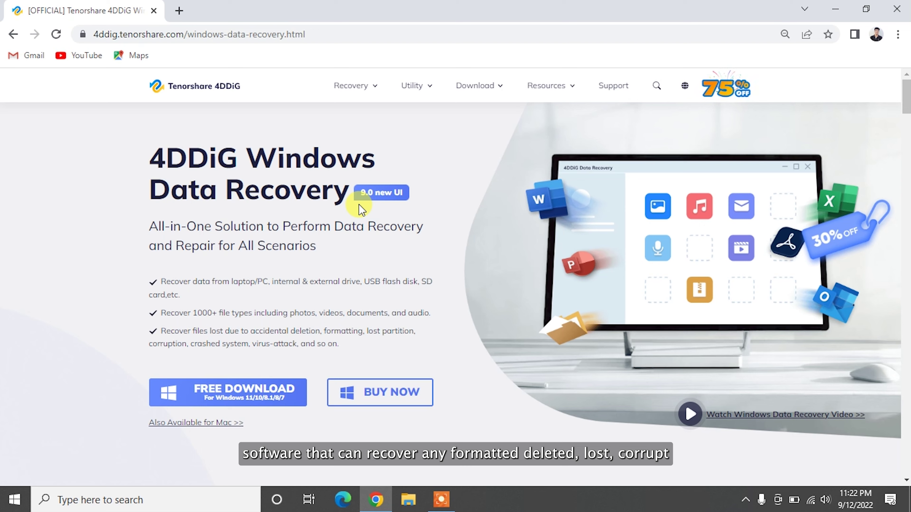
scroll(386, 261, down, 1)
scroll(385, 261, down, 10)
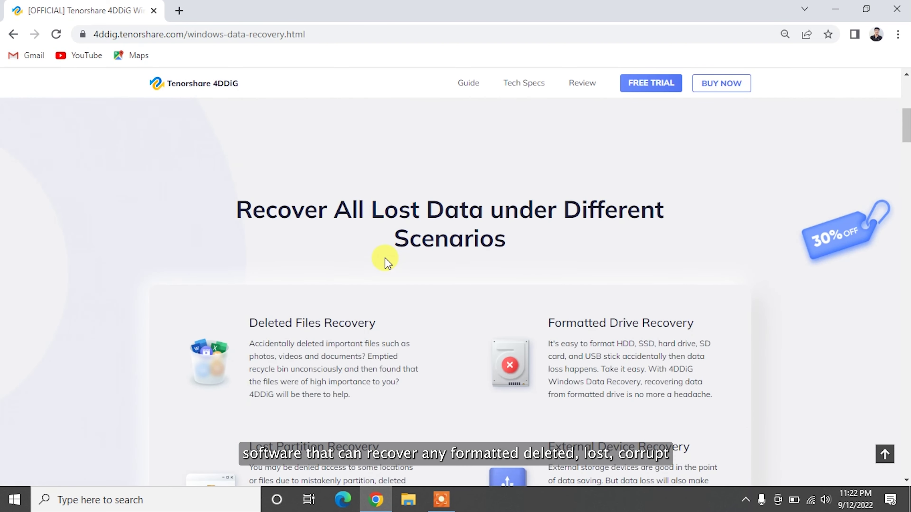
scroll(373, 233, down, 1)
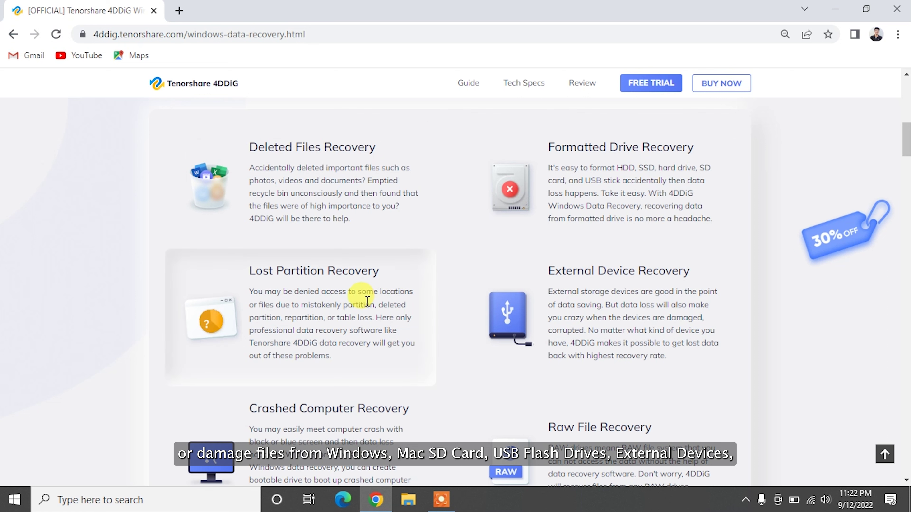
scroll(378, 350, down, 2)
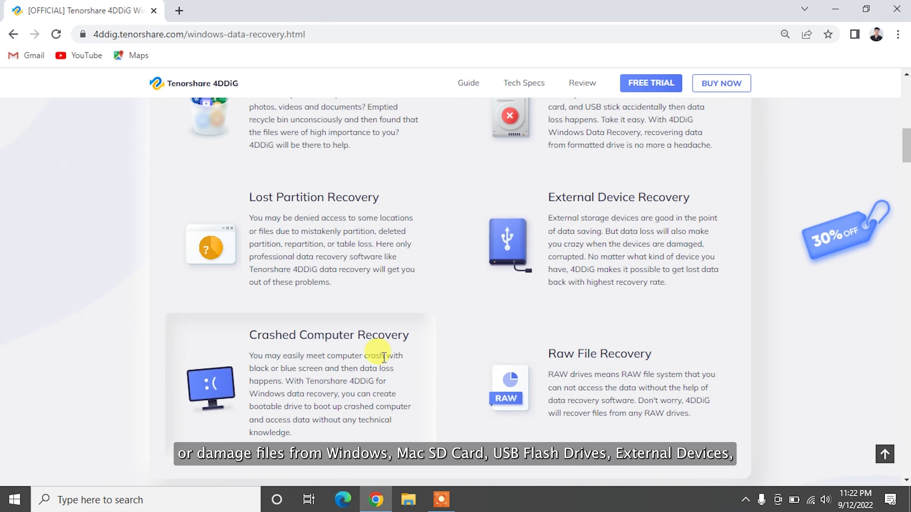
scroll(506, 364, down, 10)
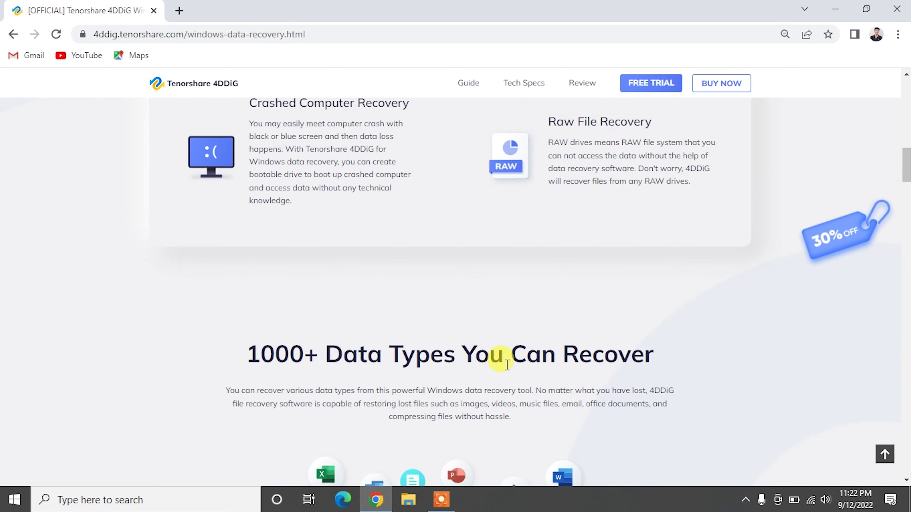
scroll(412, 231, down, 1)
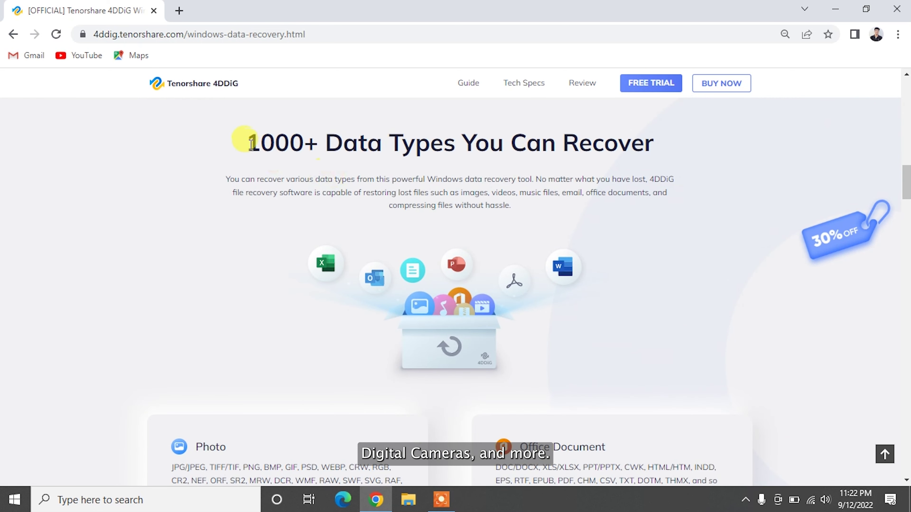
Highlight the '1000+ Data Types You Can Recover' heading, then download the 4DDiG free trial
drag(251, 143, 642, 149)
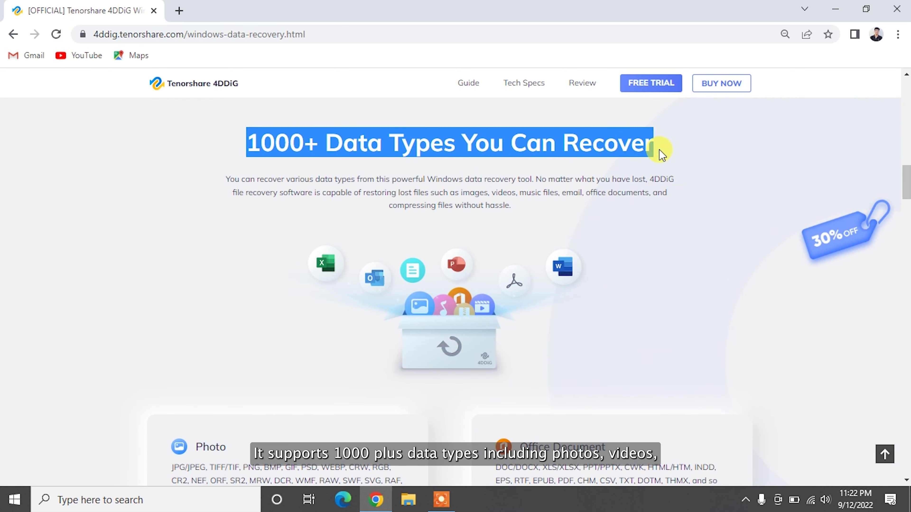
click(672, 155)
scroll(270, 285, down, 20)
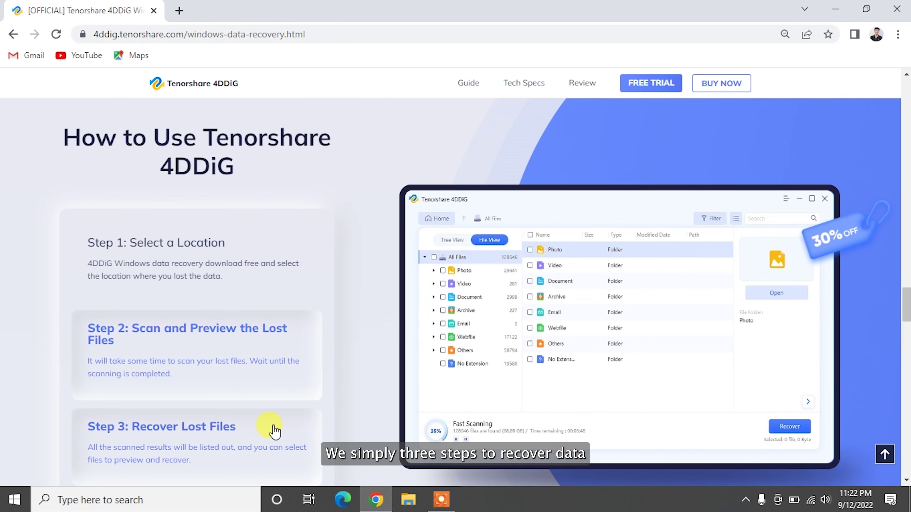
mouse_move(274, 430)
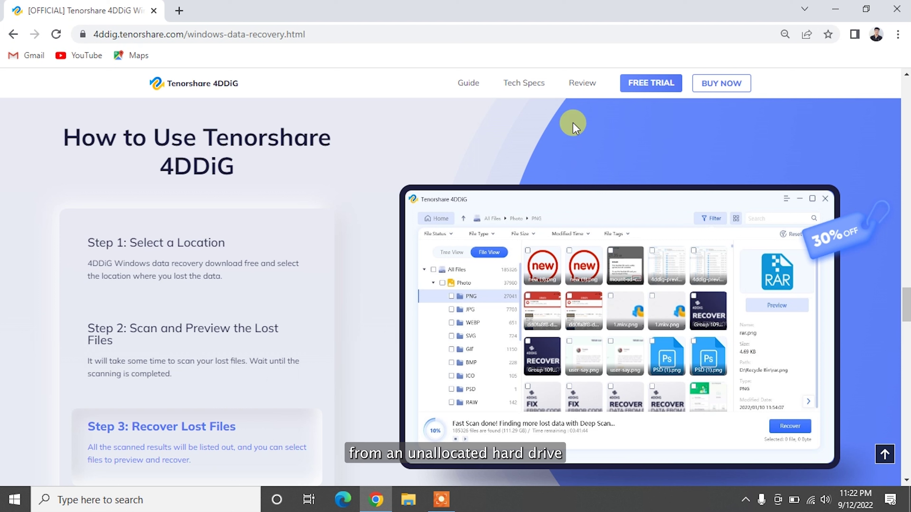
click(649, 87)
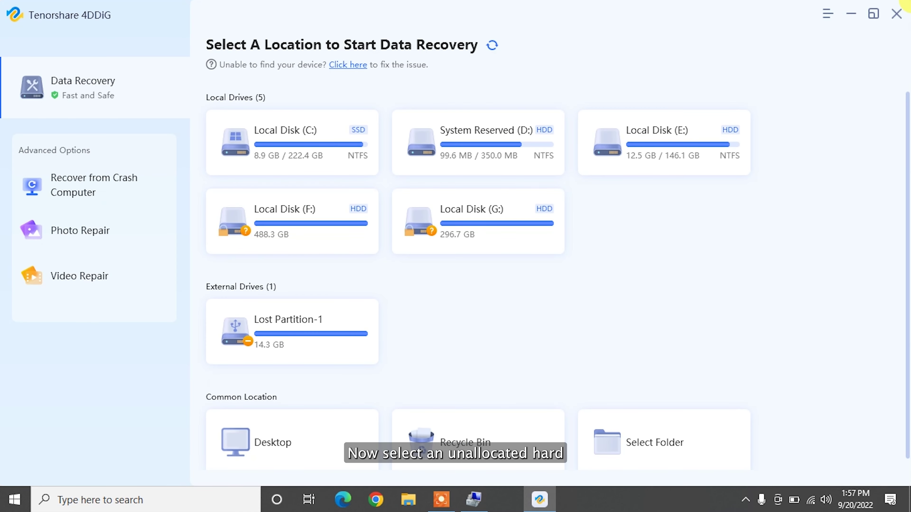
Scan Lost Partition-1 for all file types
mouse_move(293, 342)
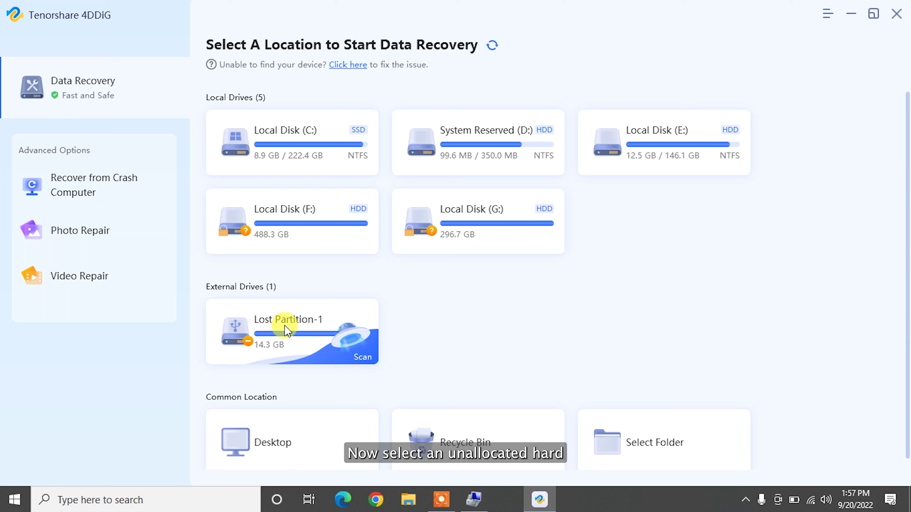
click(356, 344)
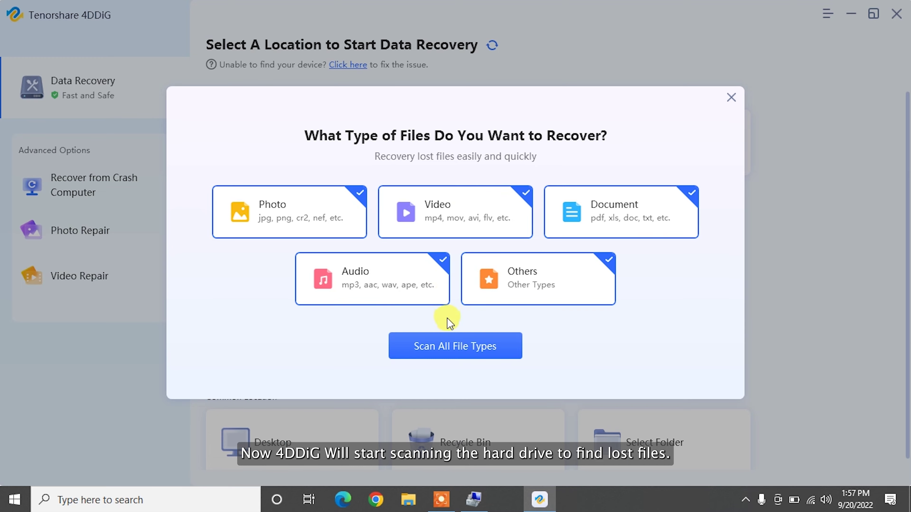
click(452, 344)
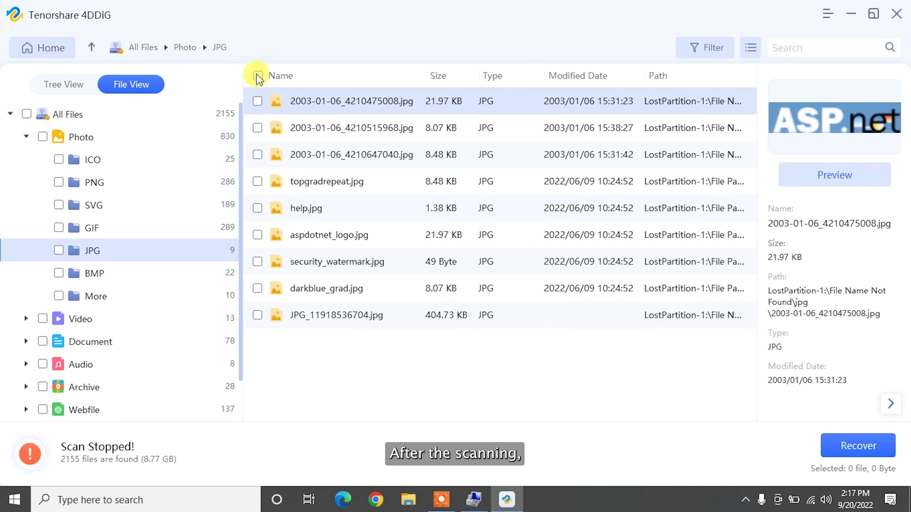
Check all 9 JPG files and recover them to the confirmed save location
click(258, 76)
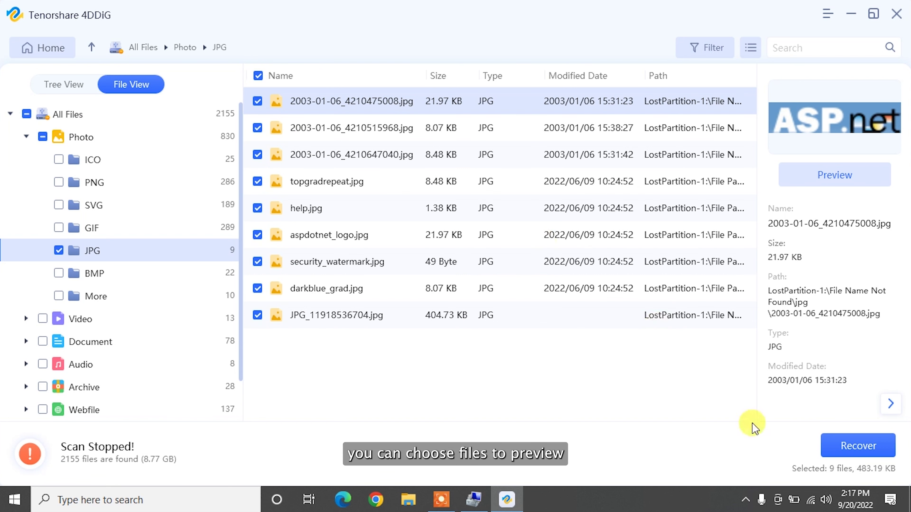
click(861, 446)
click(622, 416)
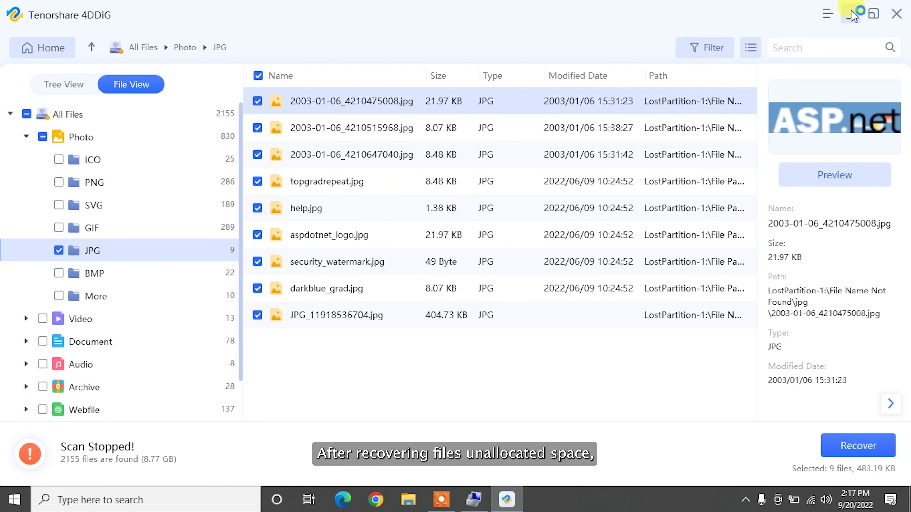
Open the recovered files folder, select the 9 JPG images, and close the window
click(854, 16)
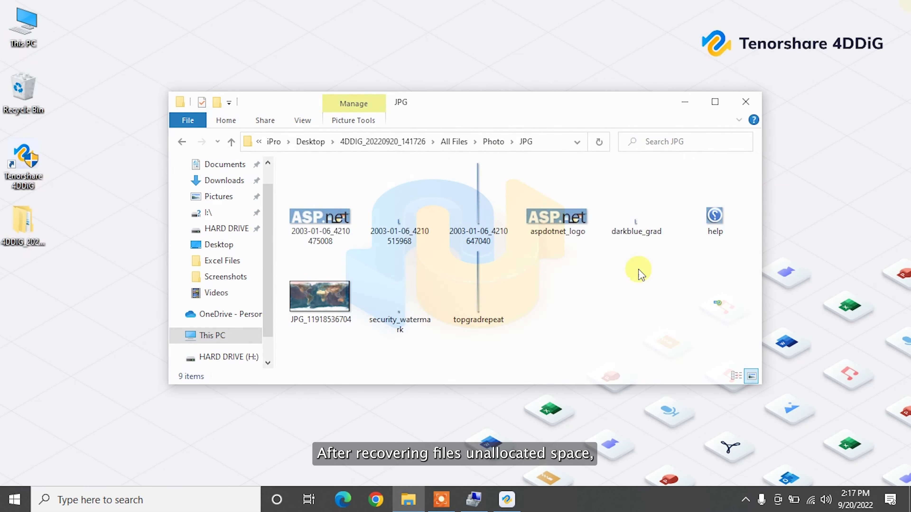
drag(749, 309, 315, 173)
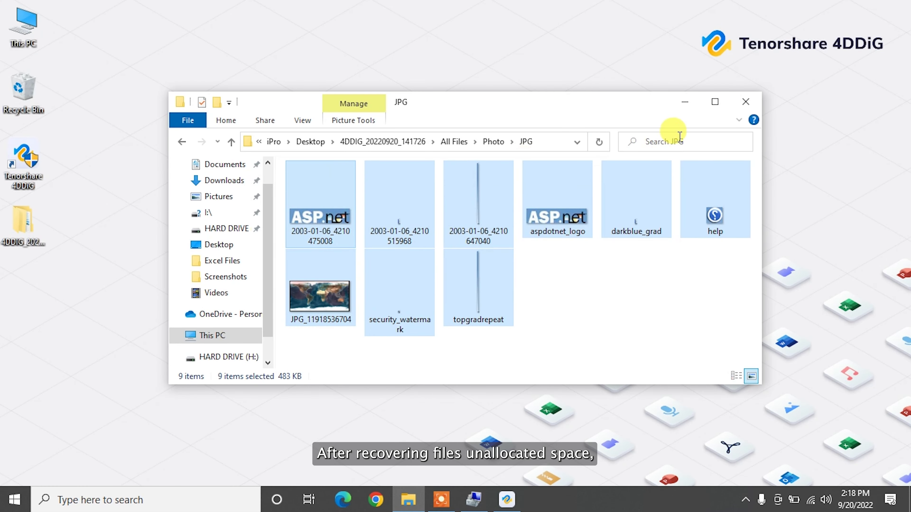
click(745, 102)
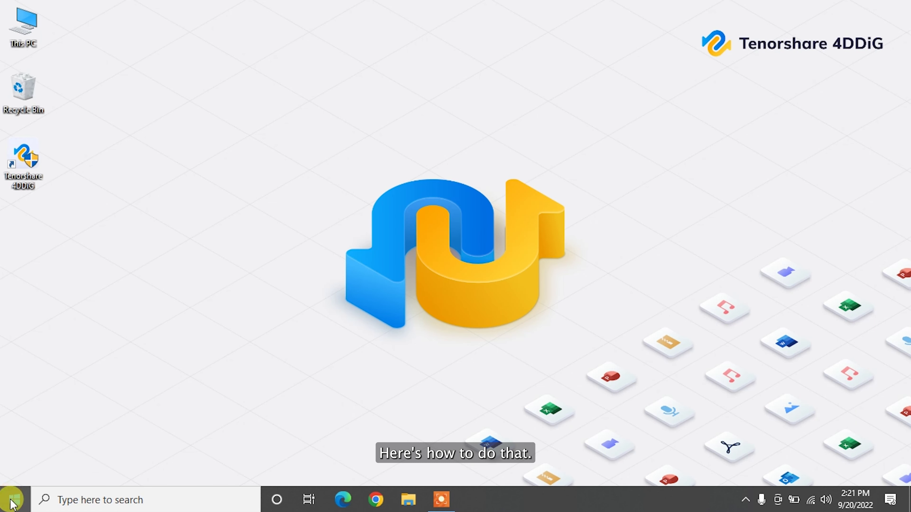
Open Disk Management from the Start button's quick menu
right_click(15, 500)
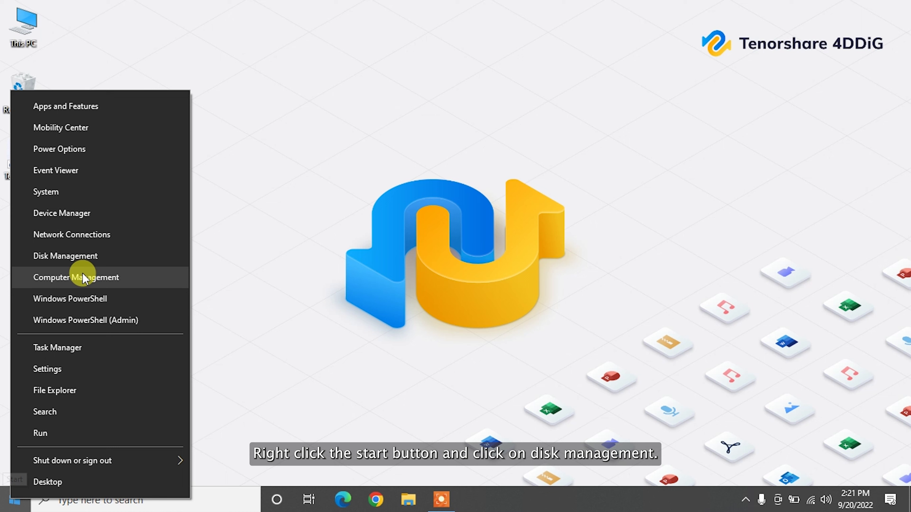
click(87, 261)
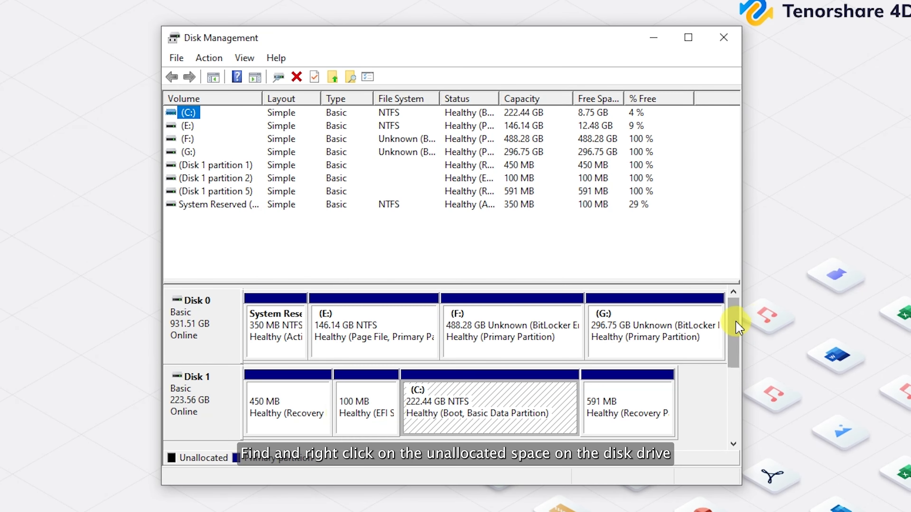
drag(734, 327, 735, 373)
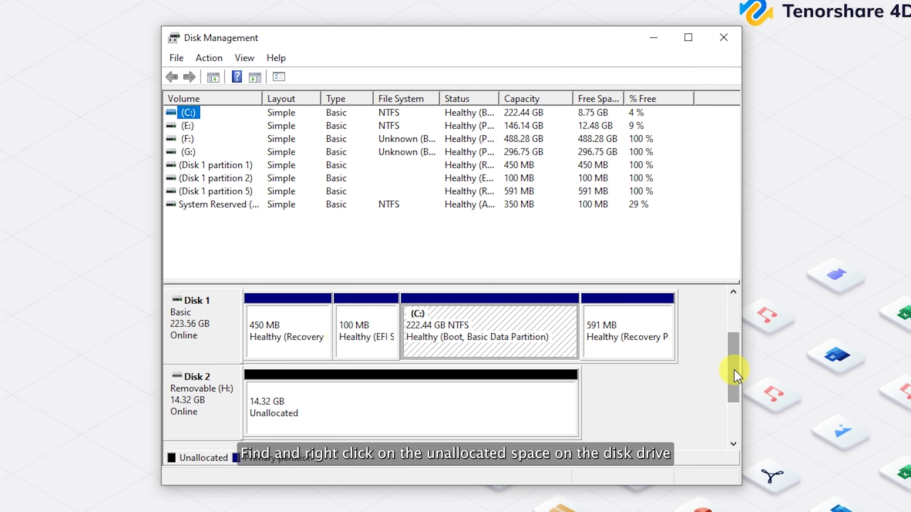
Create a full-size 14.32 GB NTFS New Volume (I:) on Disk 2, check it, and close Disk Management
click(344, 409)
right_click(343, 404)
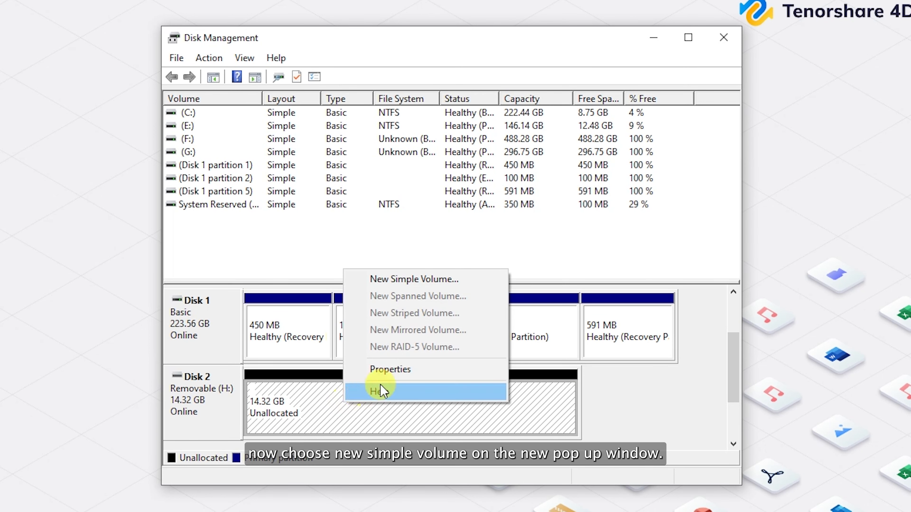
click(442, 283)
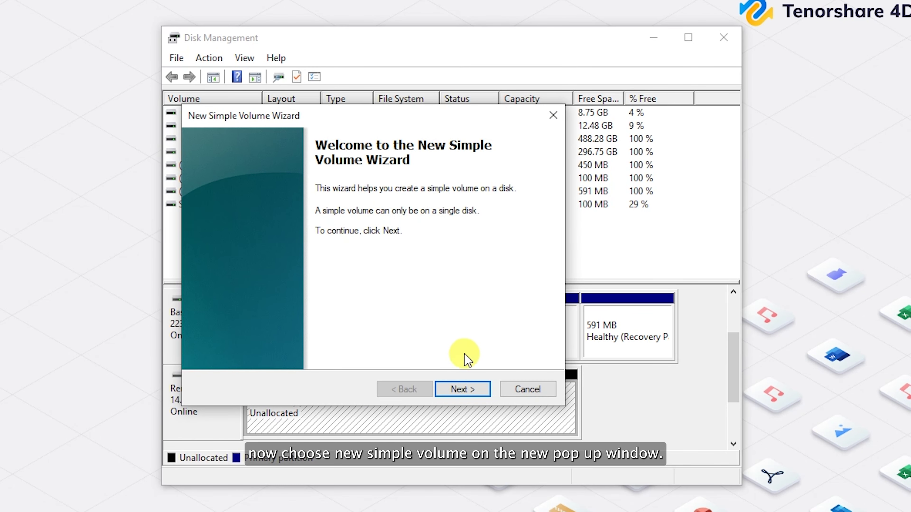
click(463, 389)
click(463, 391)
click(462, 390)
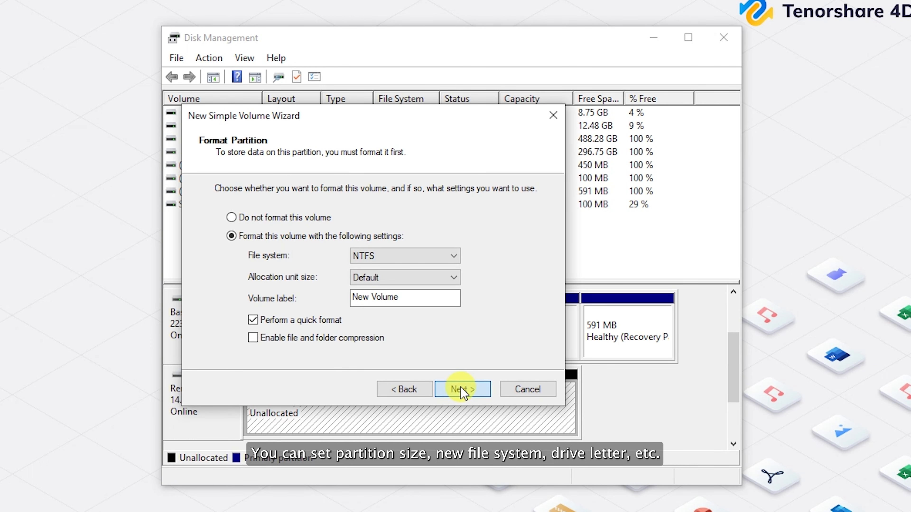
click(462, 390)
click(462, 390)
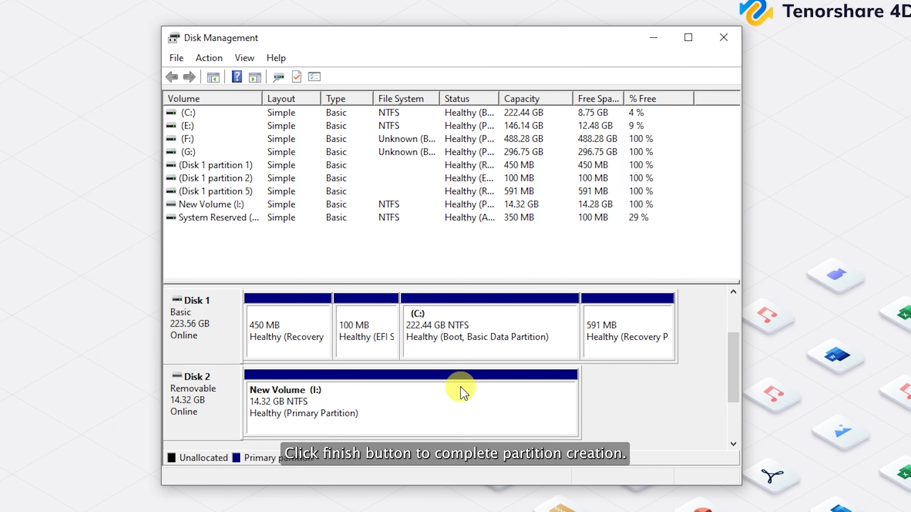
click(359, 412)
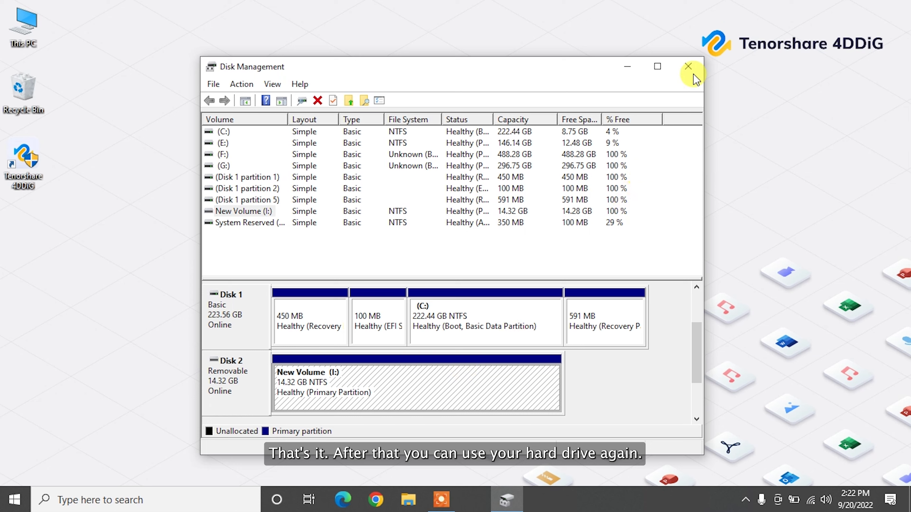
click(693, 70)
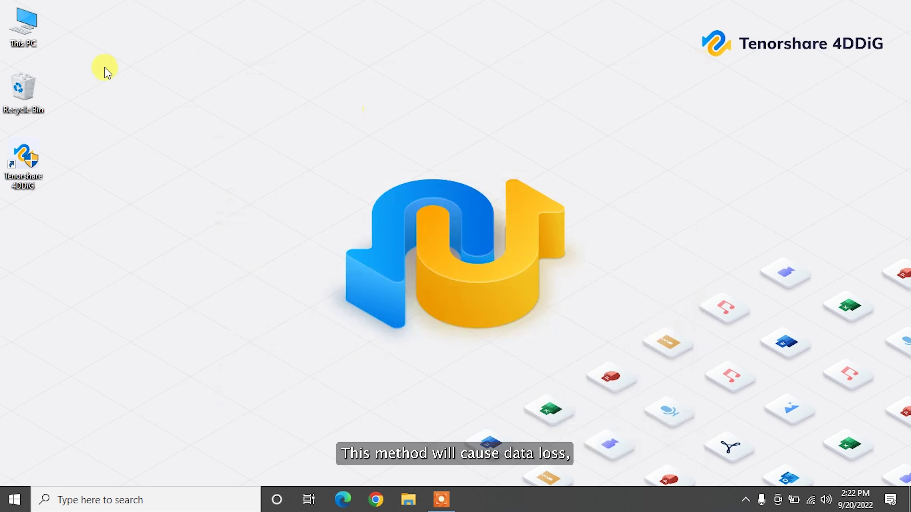
double_click(35, 24)
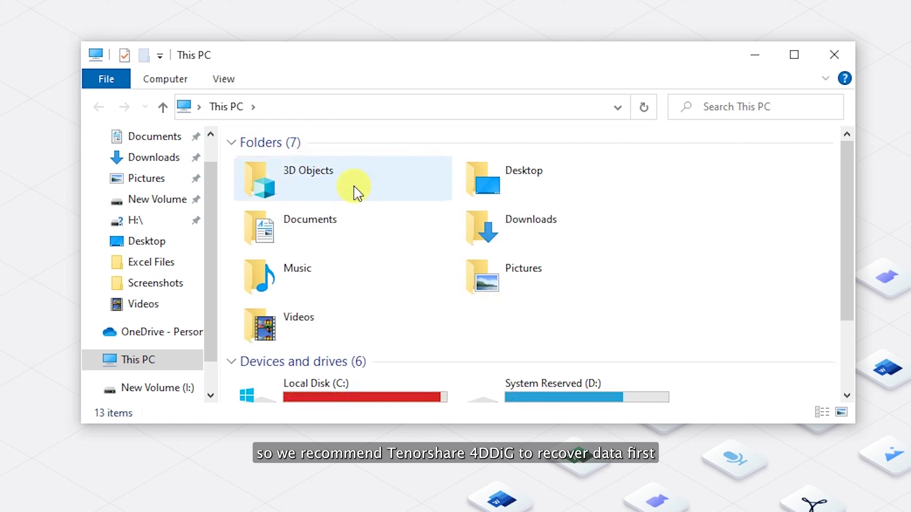
scroll(649, 324, down, 3)
click(591, 360)
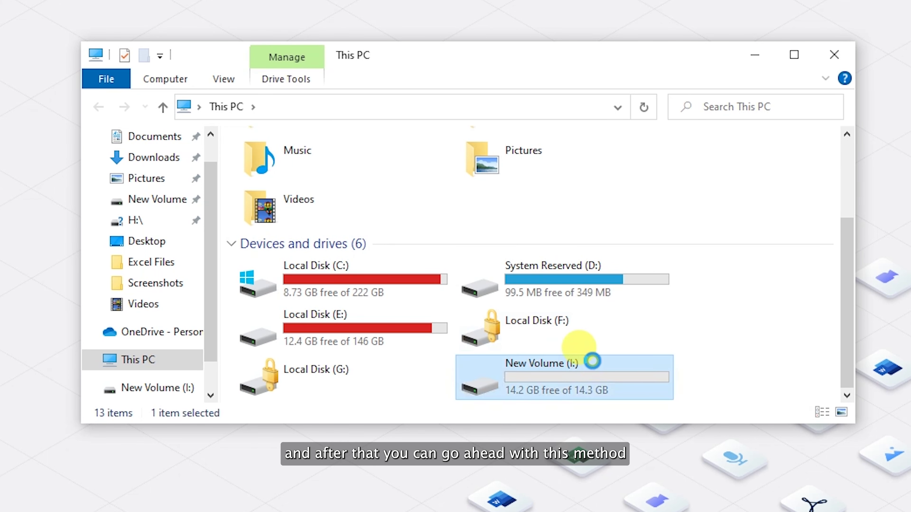
double_click(592, 360)
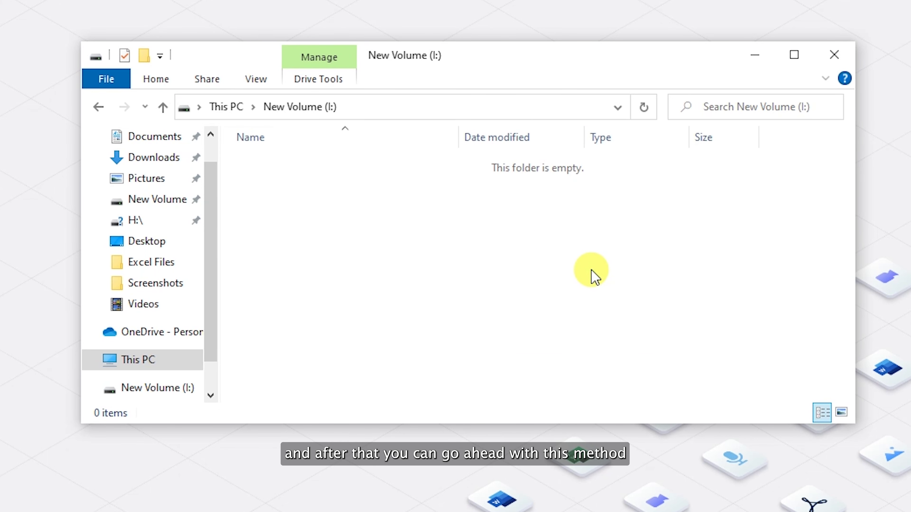
click(834, 54)
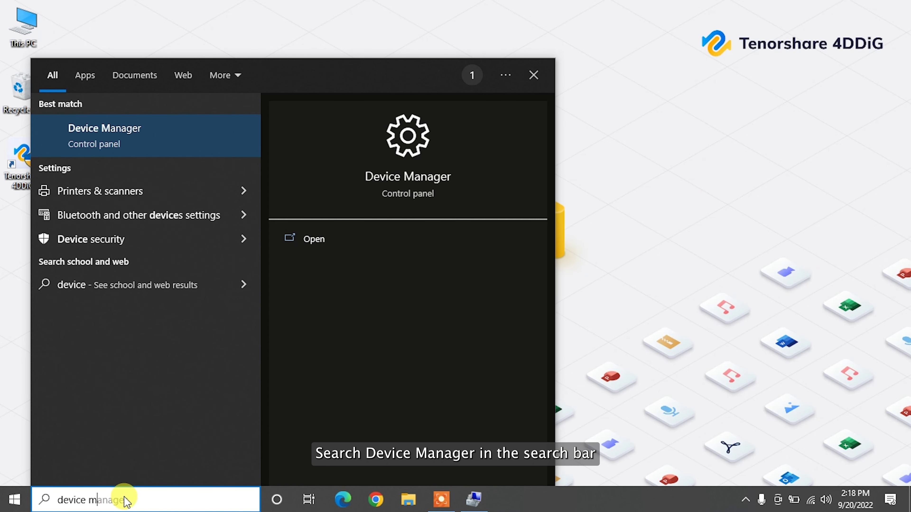
Open Device Manager and run an automatic driver search for the TOSHIBA MQ01ABD100 disk
key(Return)
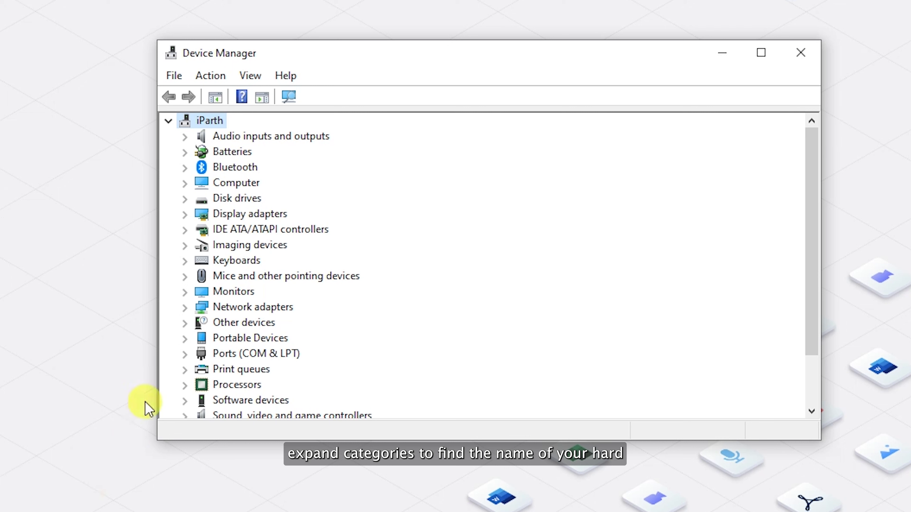
click(187, 195)
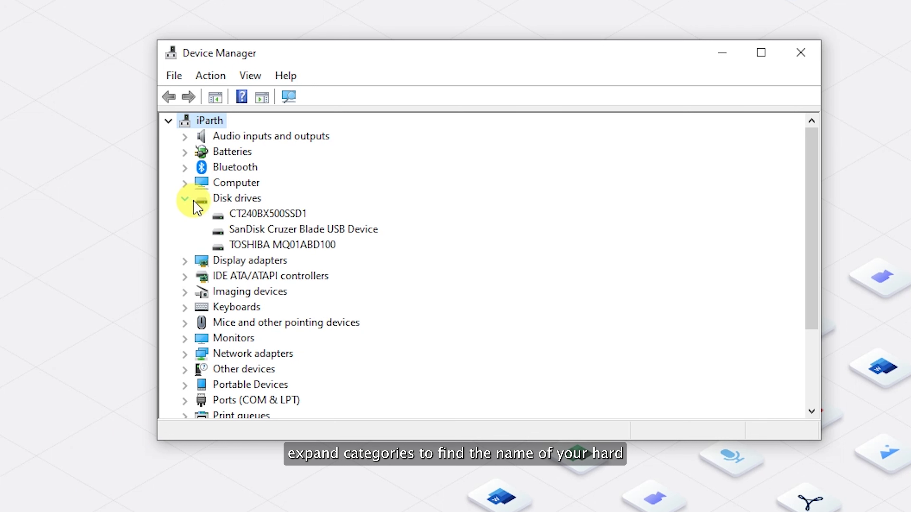
click(284, 242)
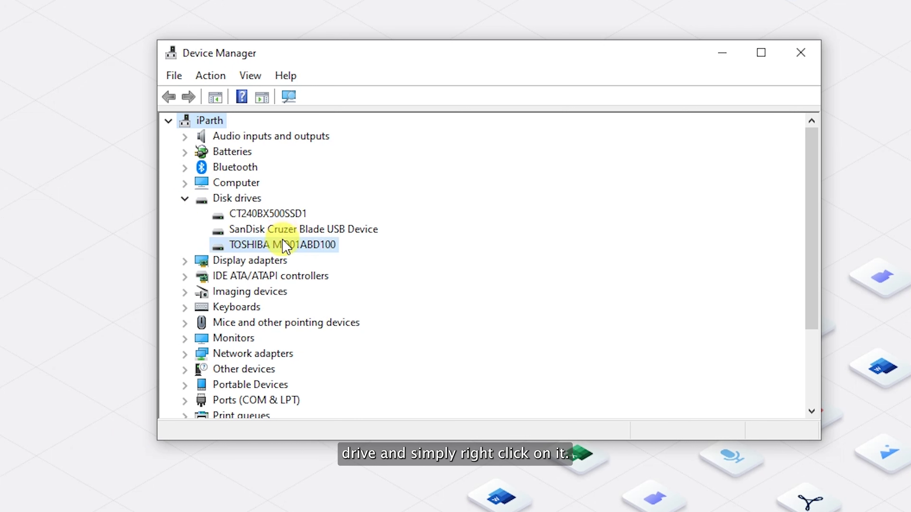
right_click(283, 242)
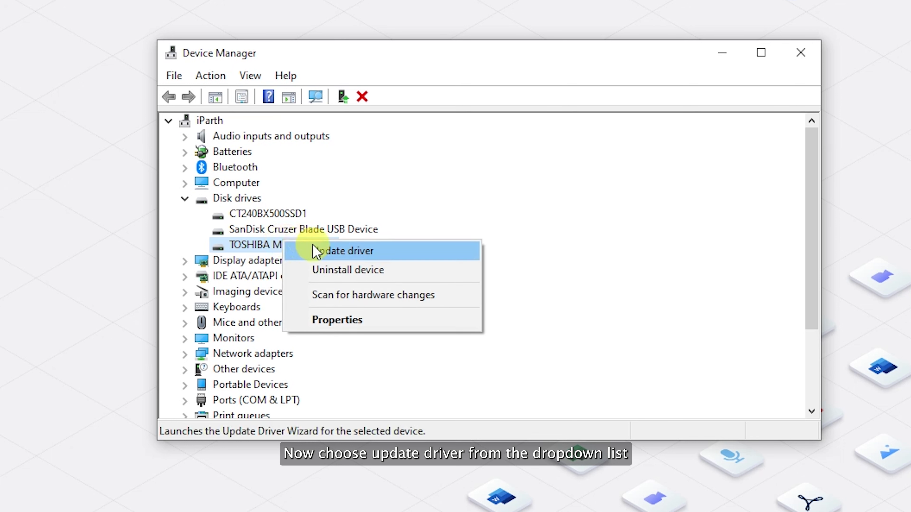
click(389, 253)
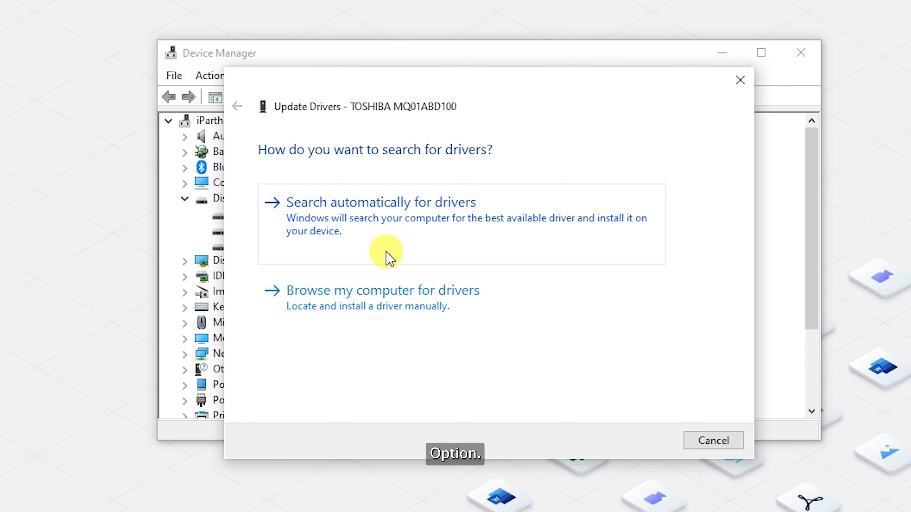
click(404, 206)
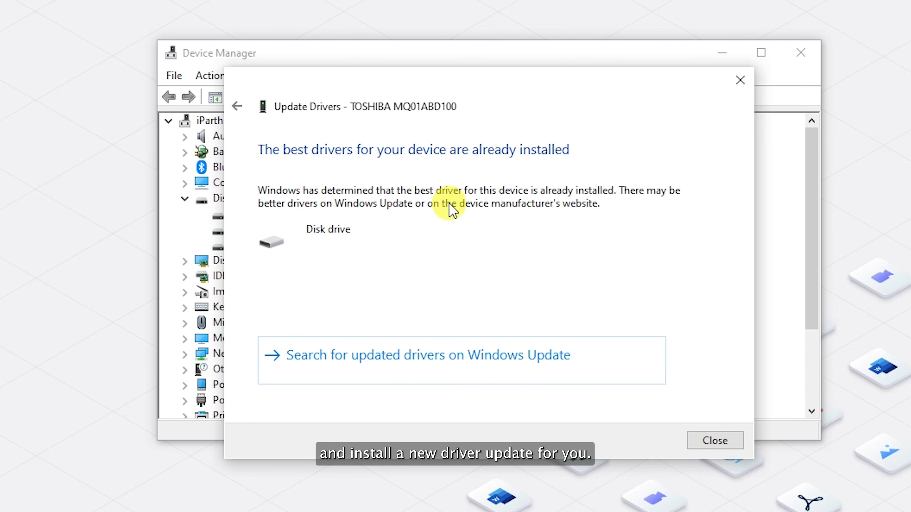
click(699, 441)
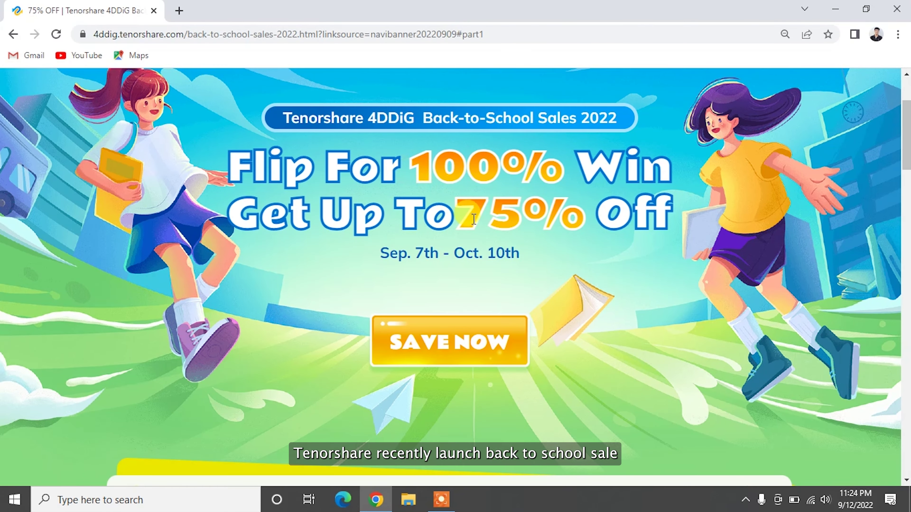
Flip the Monday Flip & Win card, dismiss the Duplicate File Deleter prize popup, and scroll to the prizes
scroll(514, 231, down, 10)
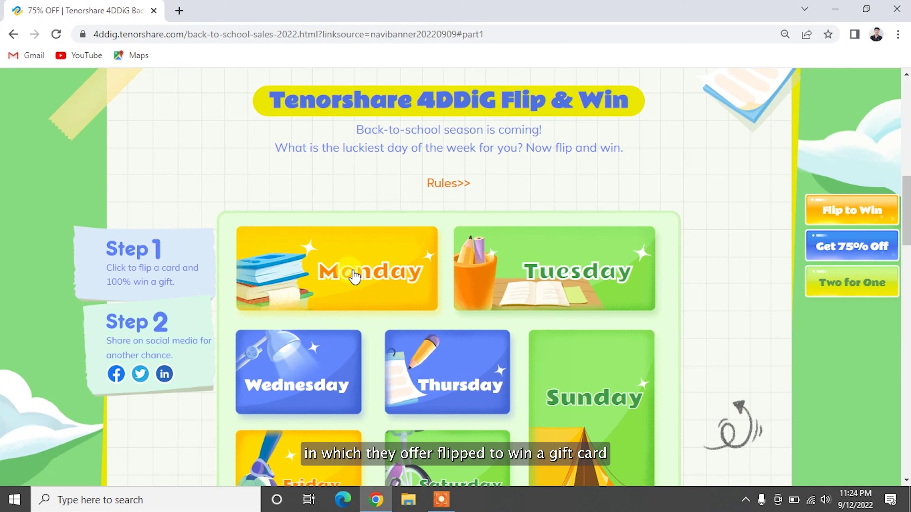
click(355, 277)
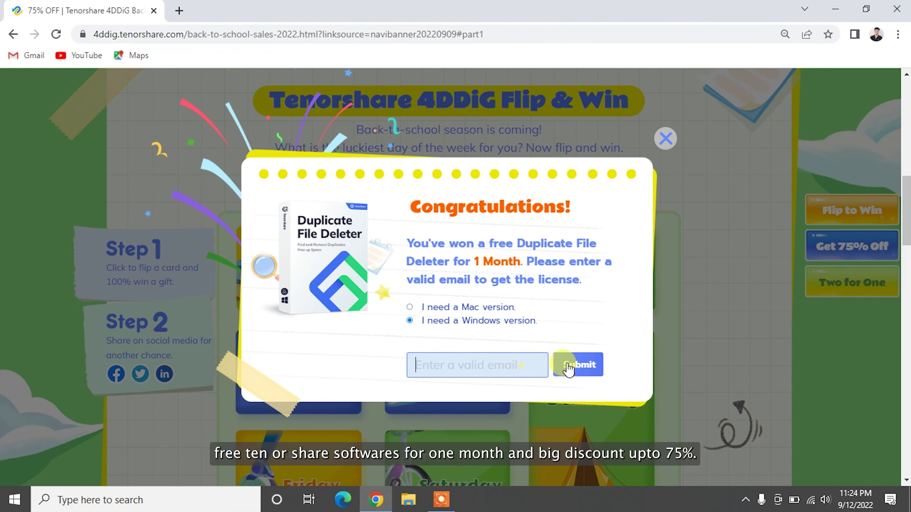
click(665, 139)
scroll(681, 264, down, 3)
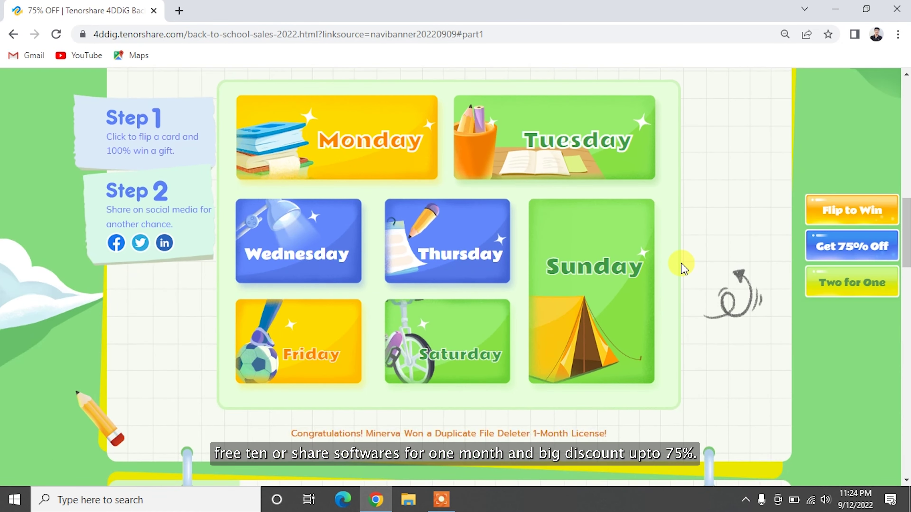
scroll(681, 262, down, 10)
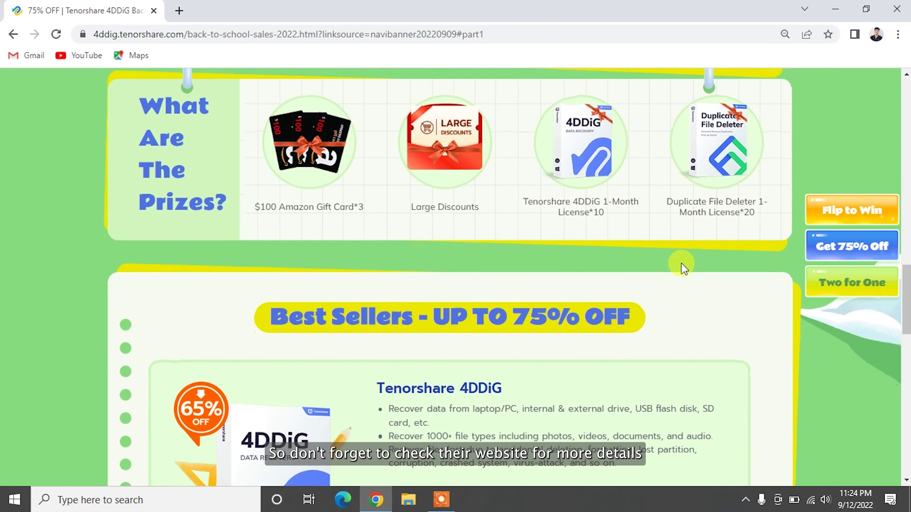
scroll(681, 262, down, 15)
Scroll the 4DDiG Windows Data Recovery page down to Technical Specifications and minimize Chrome
scroll(681, 262, up, 15)
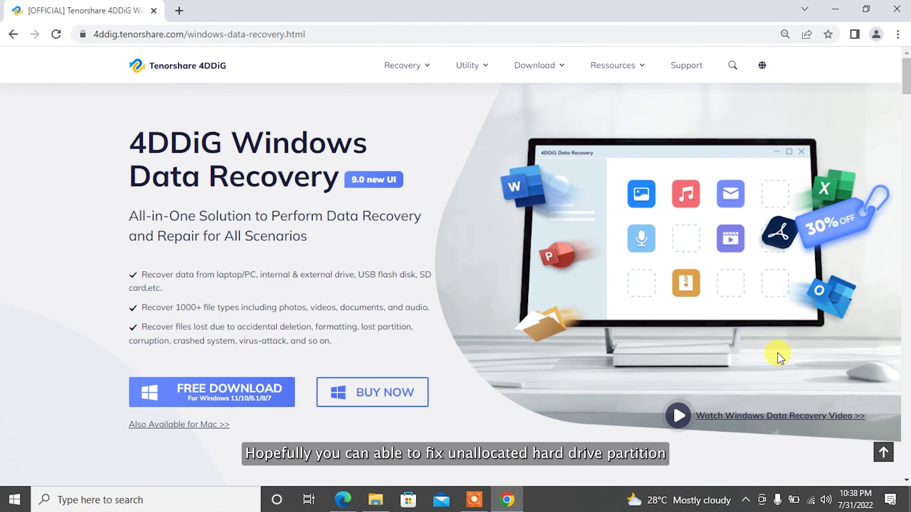
scroll(777, 352, down, 9)
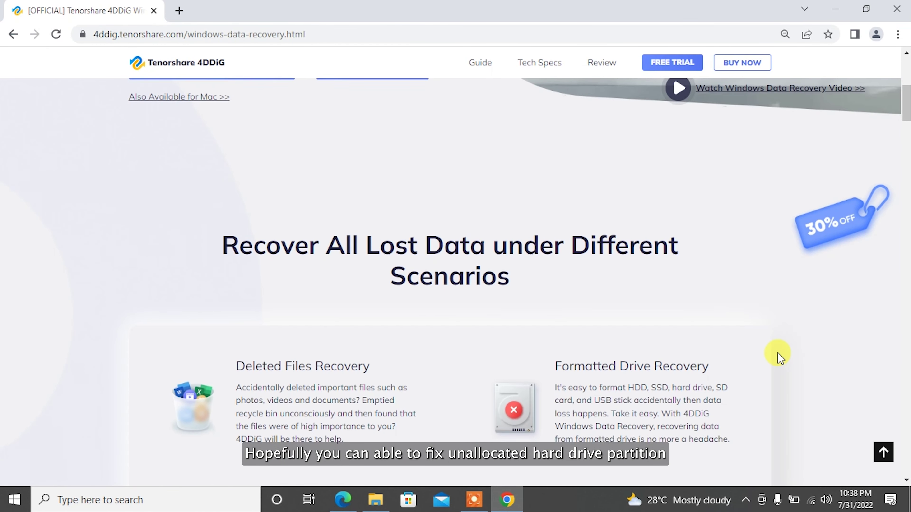
scroll(779, 353, down, 7)
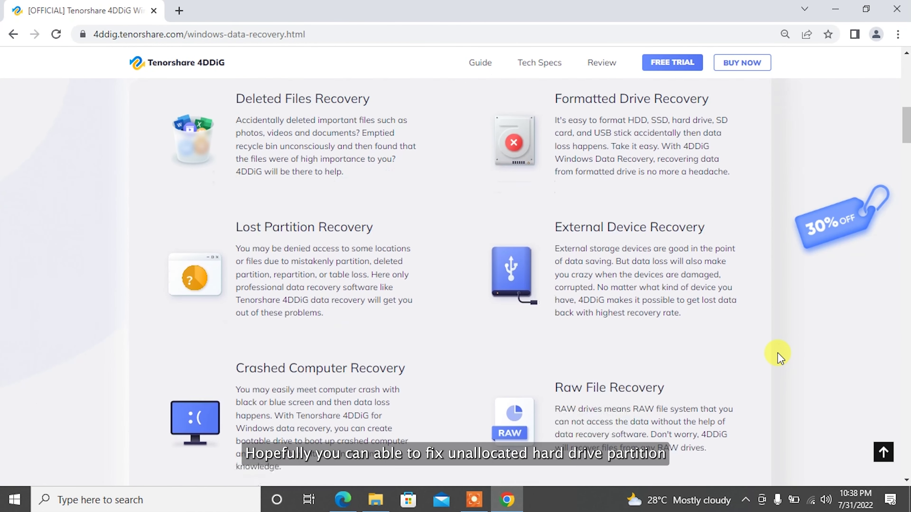
scroll(778, 353, down, 12)
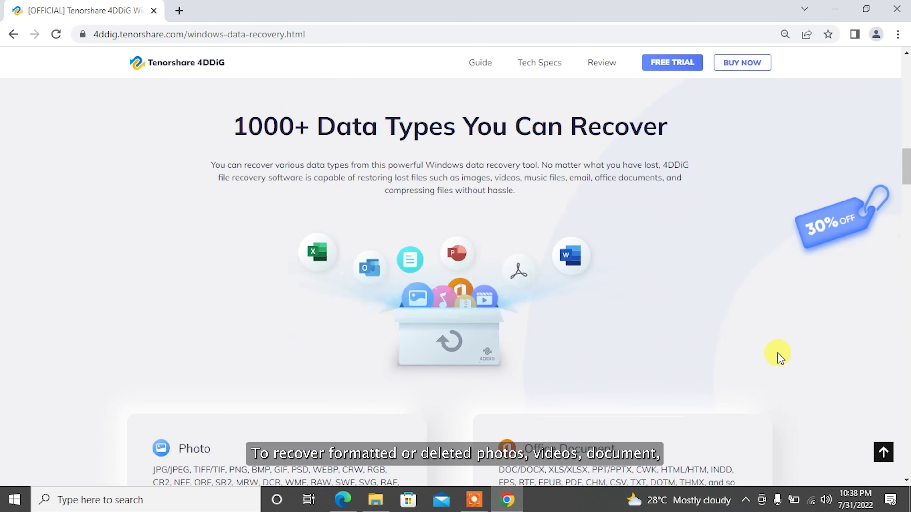
scroll(778, 353, down, 12)
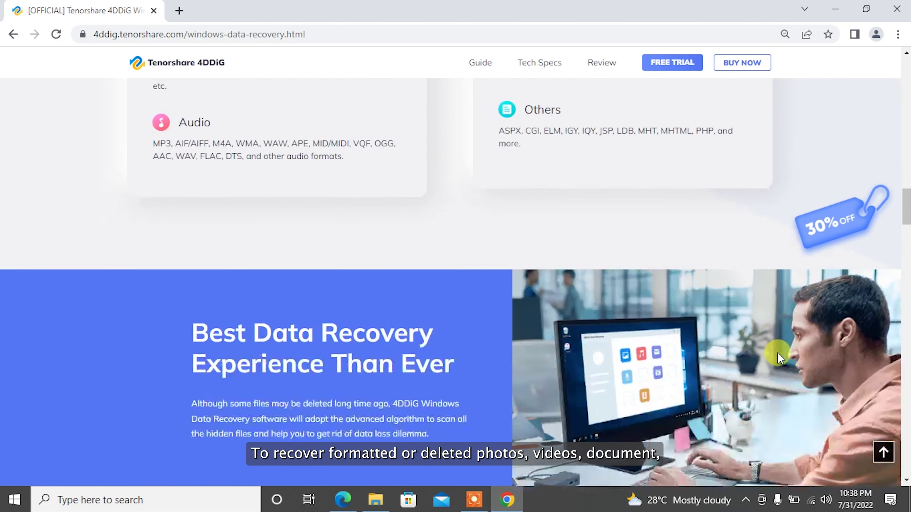
scroll(777, 352, down, 12)
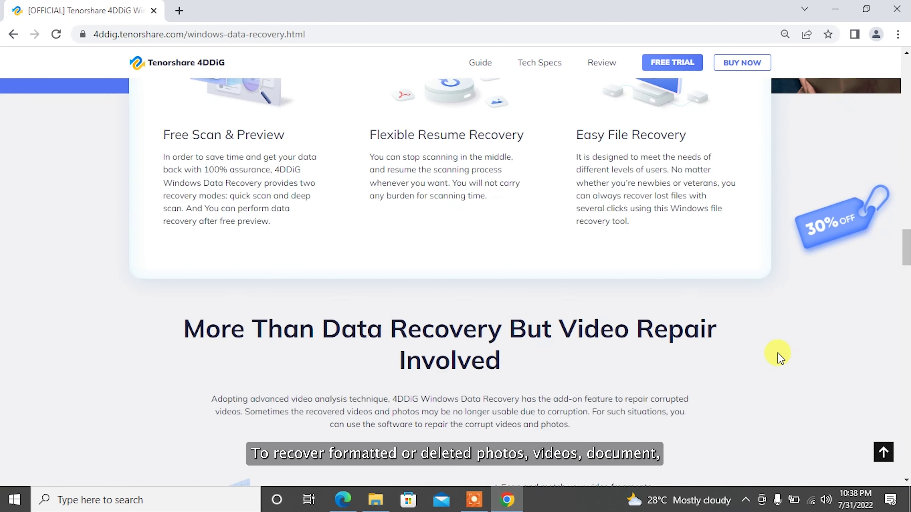
scroll(778, 353, down, 12)
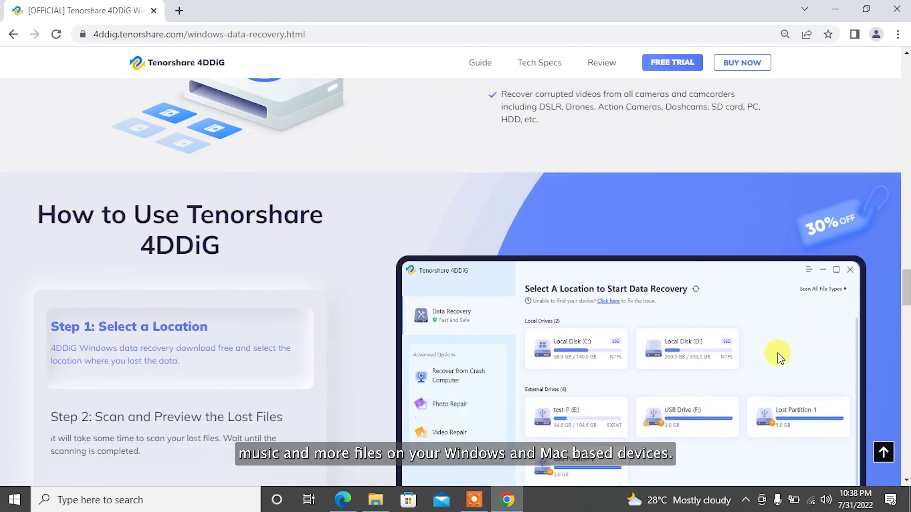
scroll(778, 357, down, 3)
scroll(780, 357, down, 1)
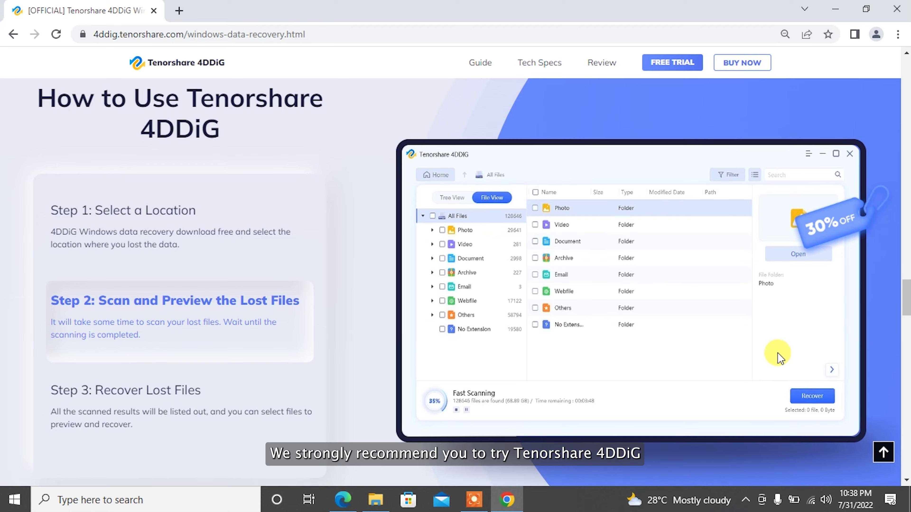
scroll(779, 357, down, 4)
scroll(777, 353, down, 10)
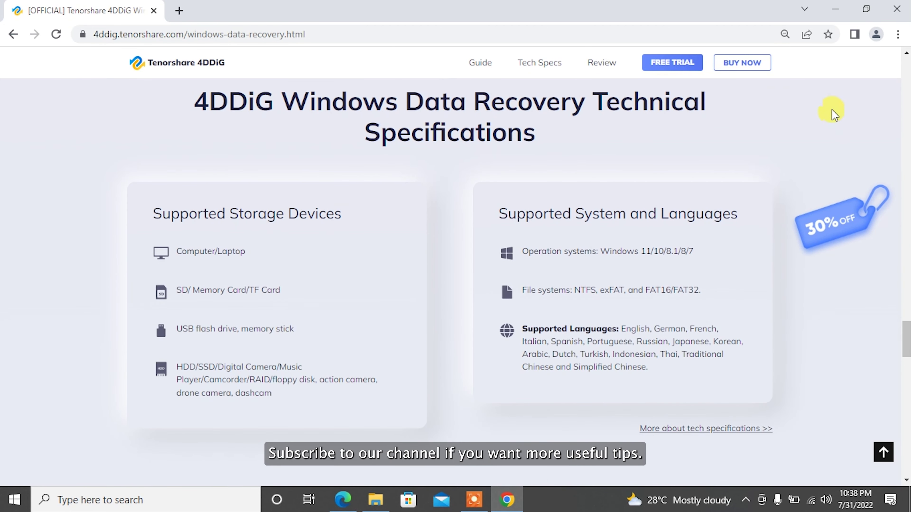
click(836, 6)
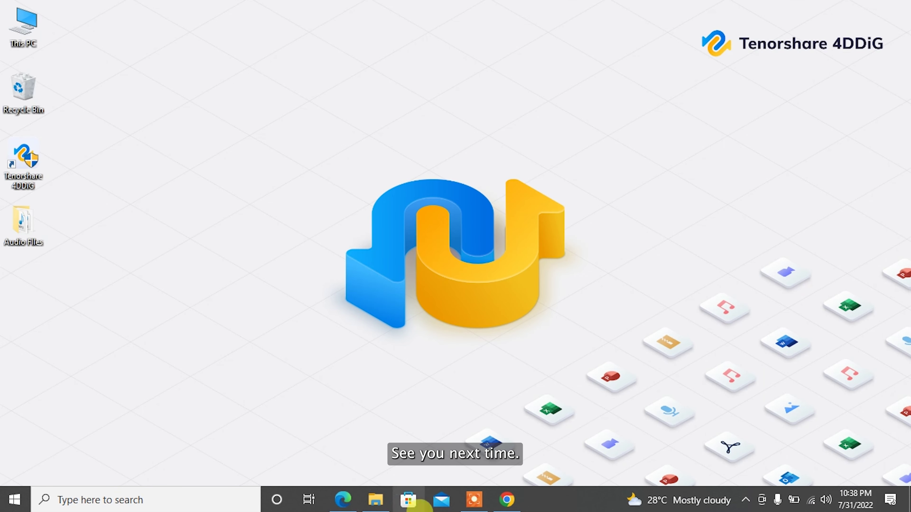